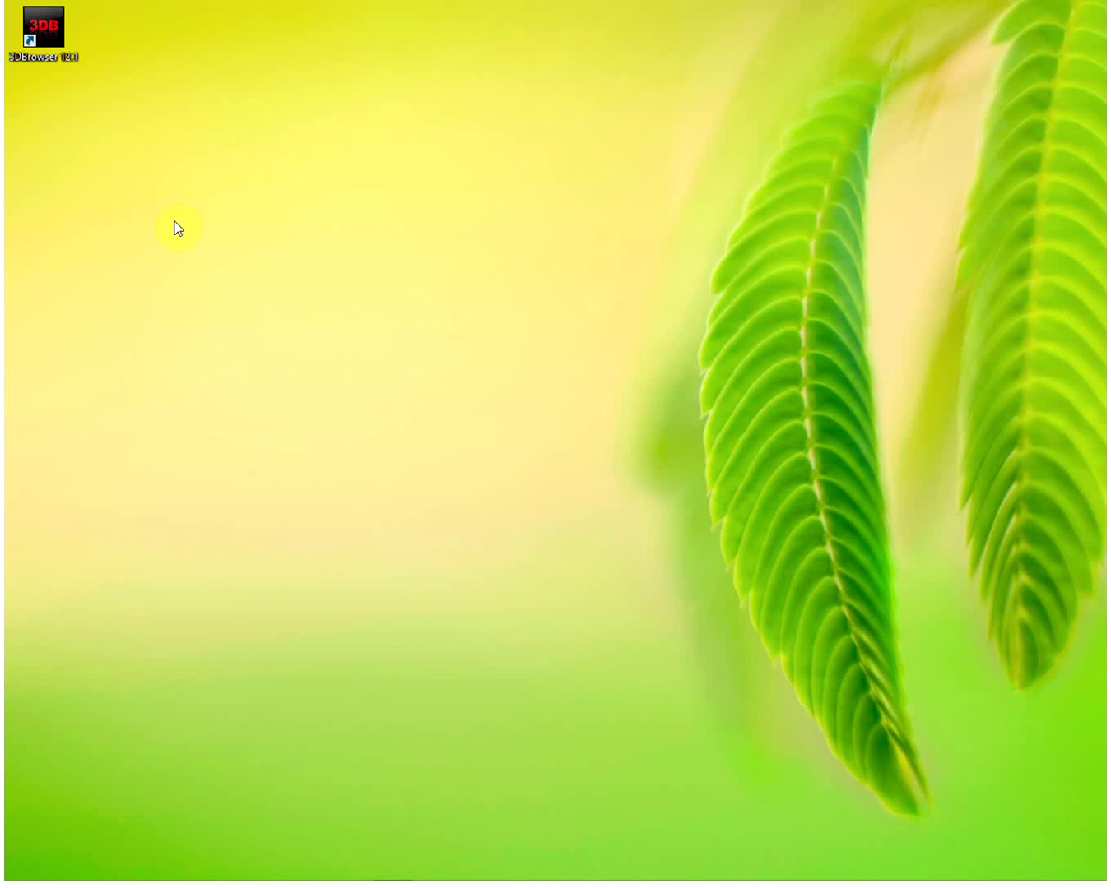
# Step: Launch 3DBrowser from its desktop shortcut
pyautogui.doubleClick(41, 26)
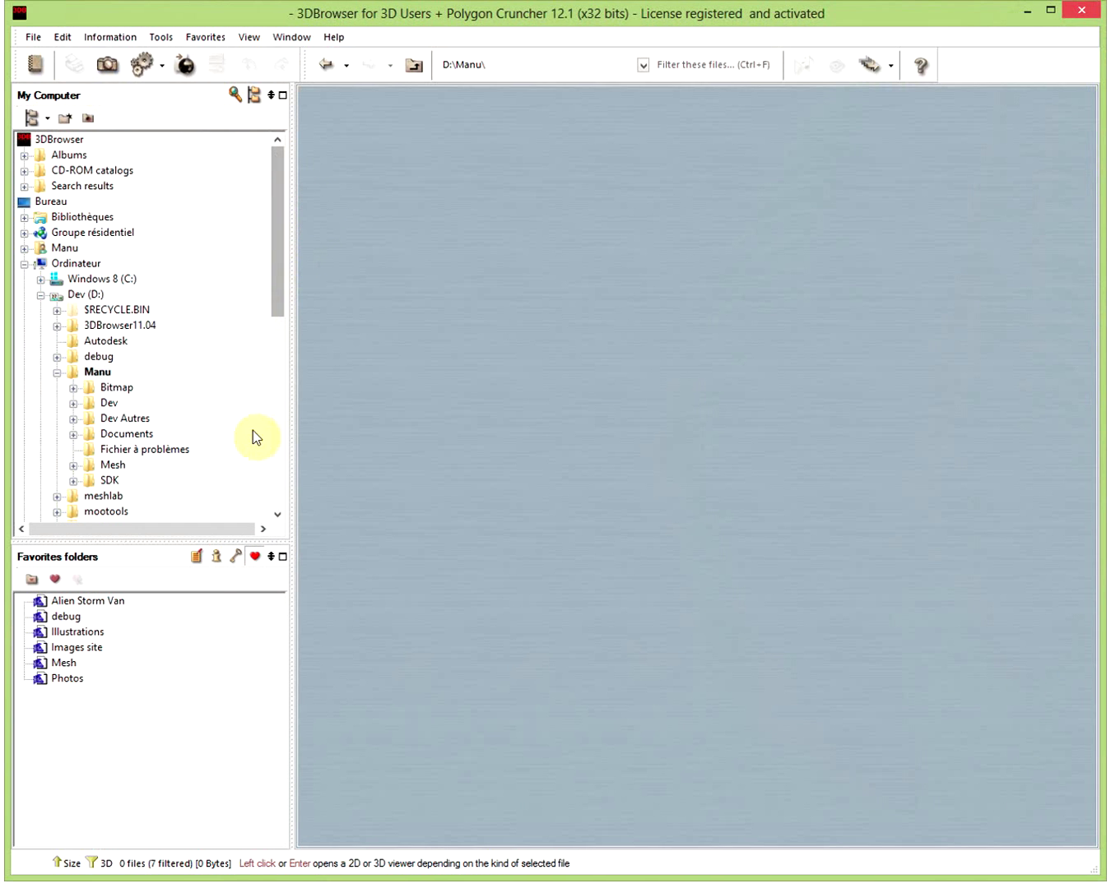
# Step: Browse to D:\Manu\Mesh to show the fw43_lowpoly_n1.lwo house file
pyautogui.click(116, 466)
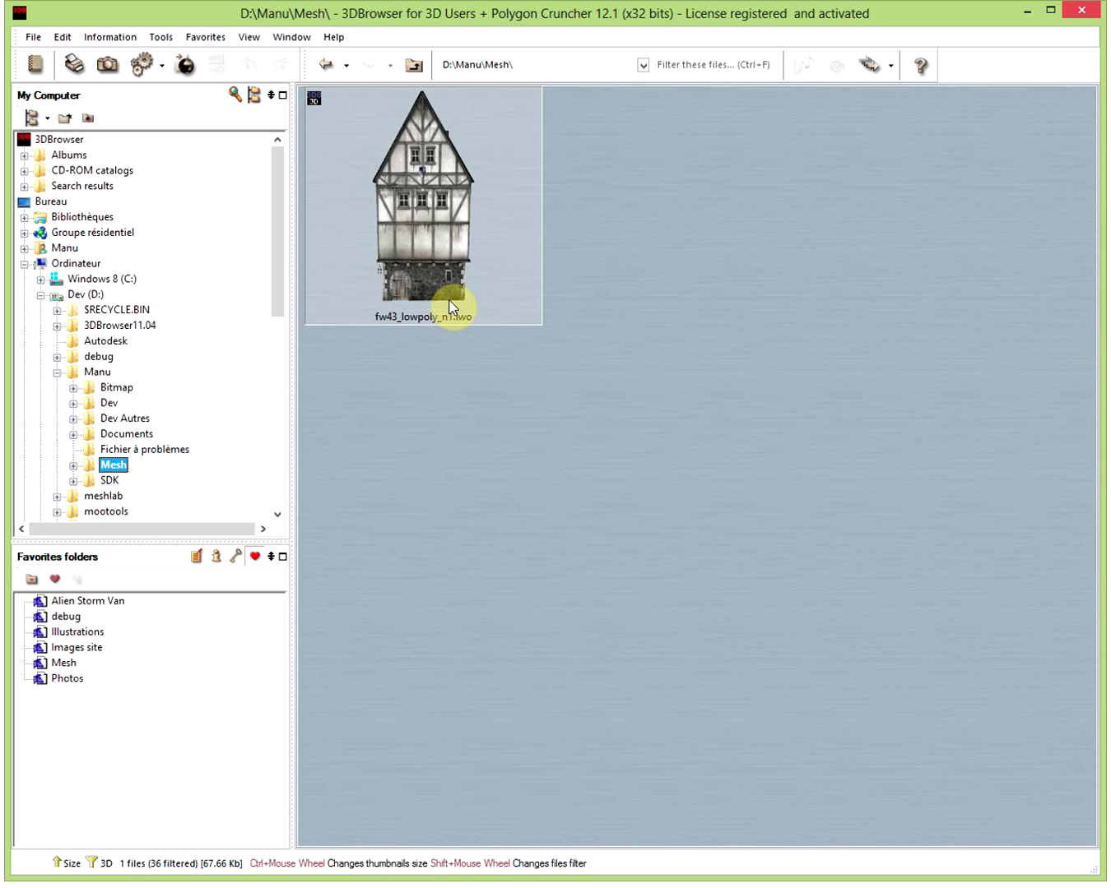
pyautogui.moveTo(424, 206)
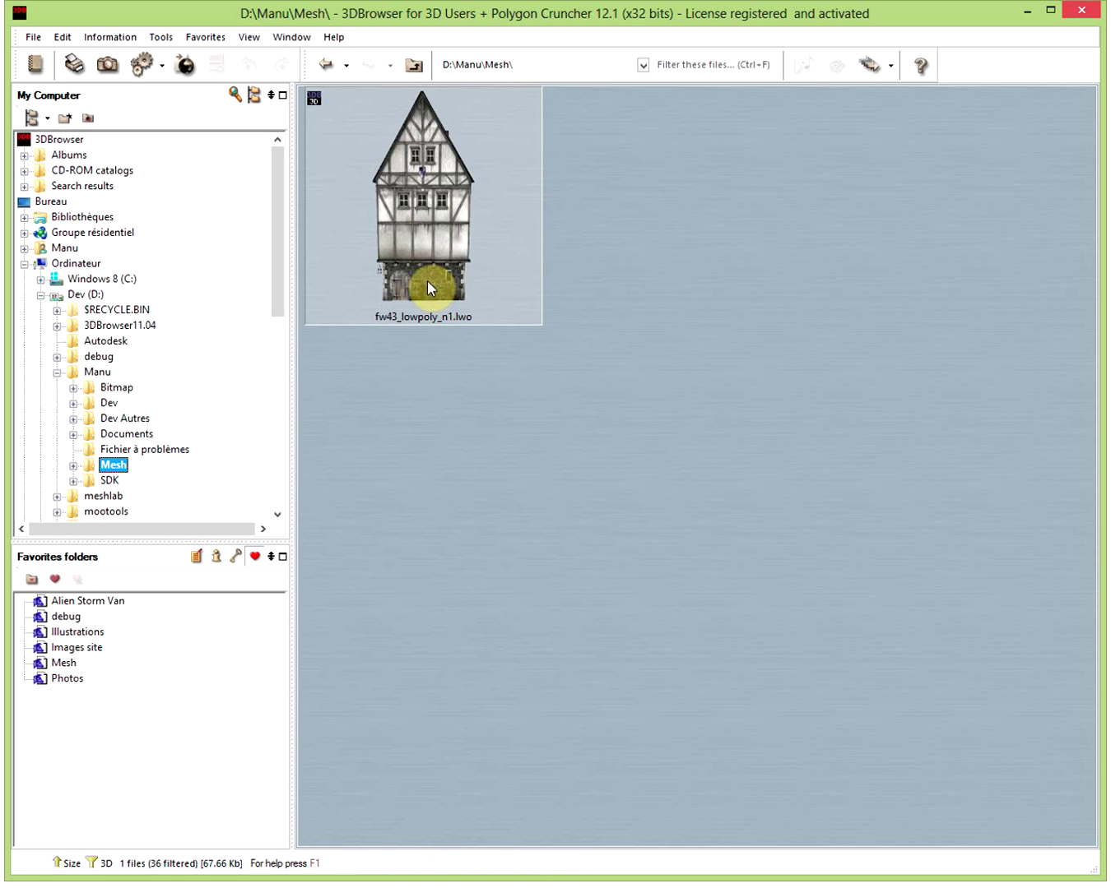
# Step: Open fw43_lowpoly_n1.lwo, toggle layers to see the house and lantern, then list materials
pyautogui.doubleClick(427, 280)
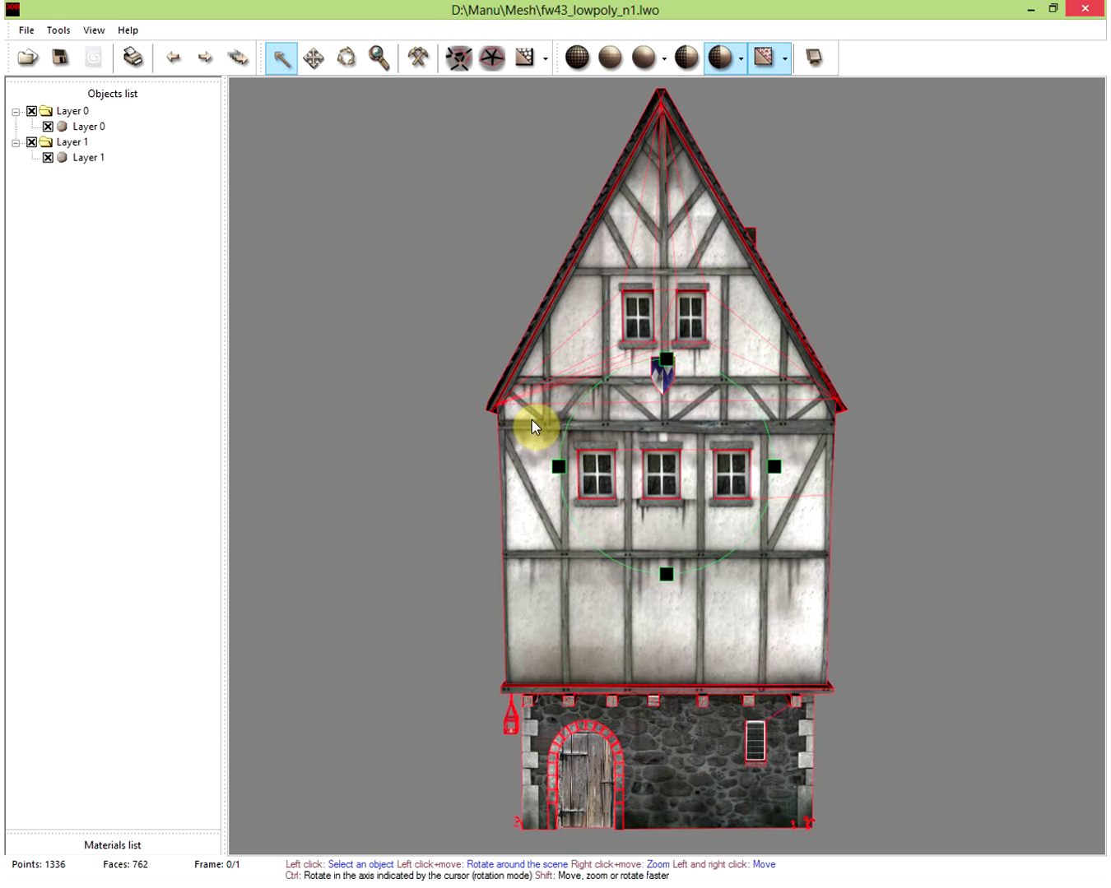
pyautogui.moveTo(643, 469)
pyautogui.mouseDown()
pyautogui.moveTo(574, 469)
pyautogui.moveTo(649, 463)
pyautogui.mouseUp()
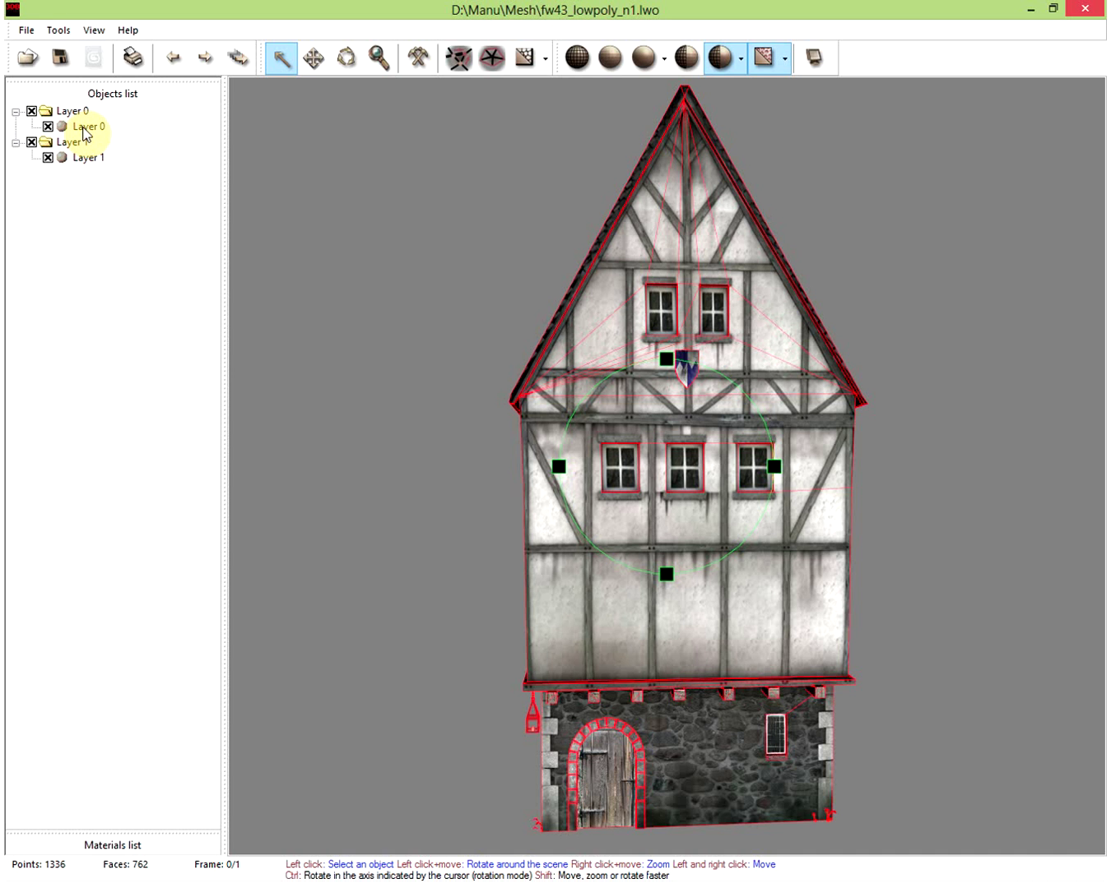
pyautogui.click(47, 158)
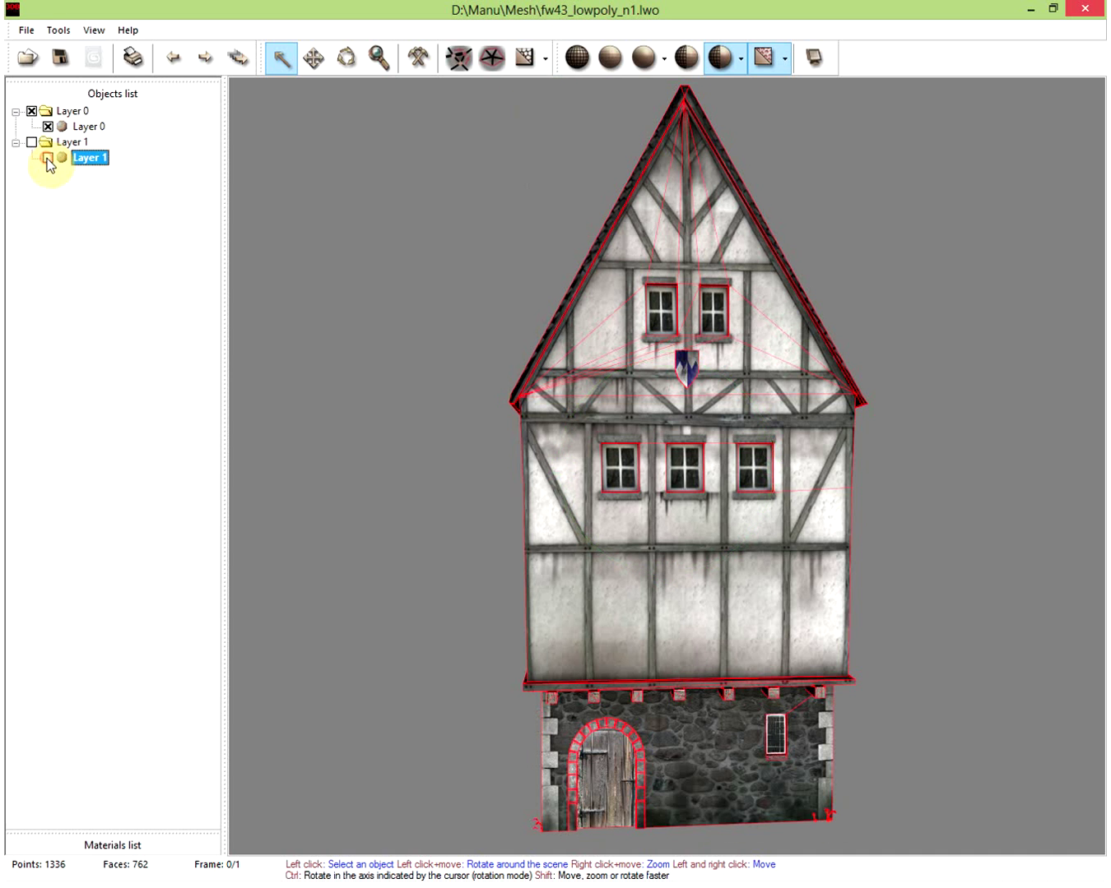
pyautogui.click(48, 126)
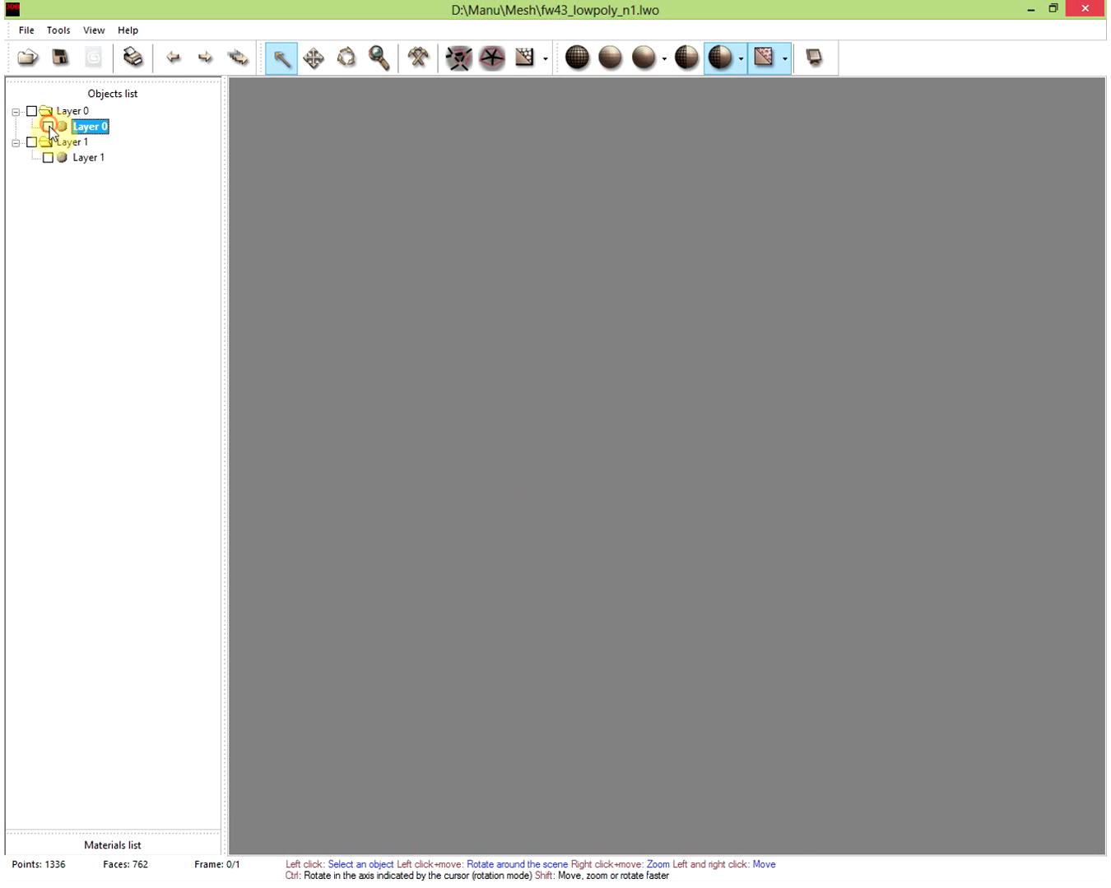
pyautogui.click(47, 158)
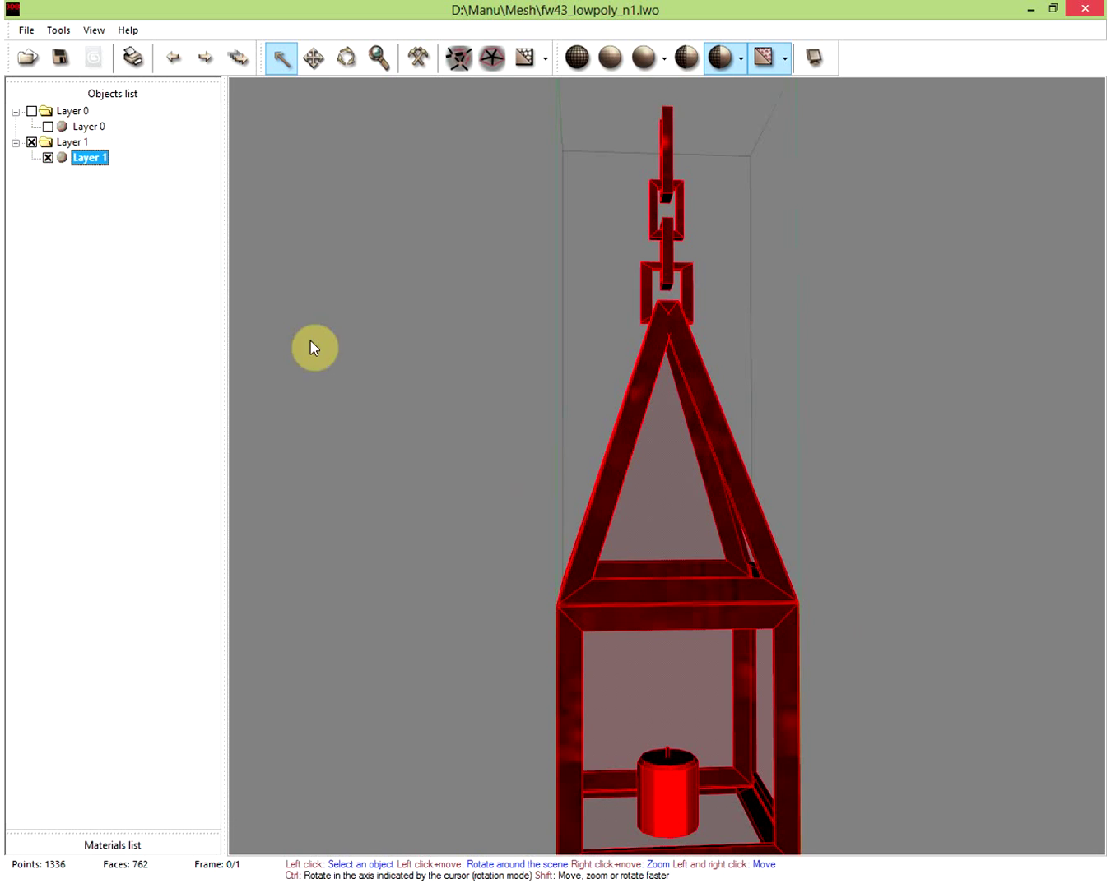
pyautogui.click(48, 126)
pyautogui.click(469, 603)
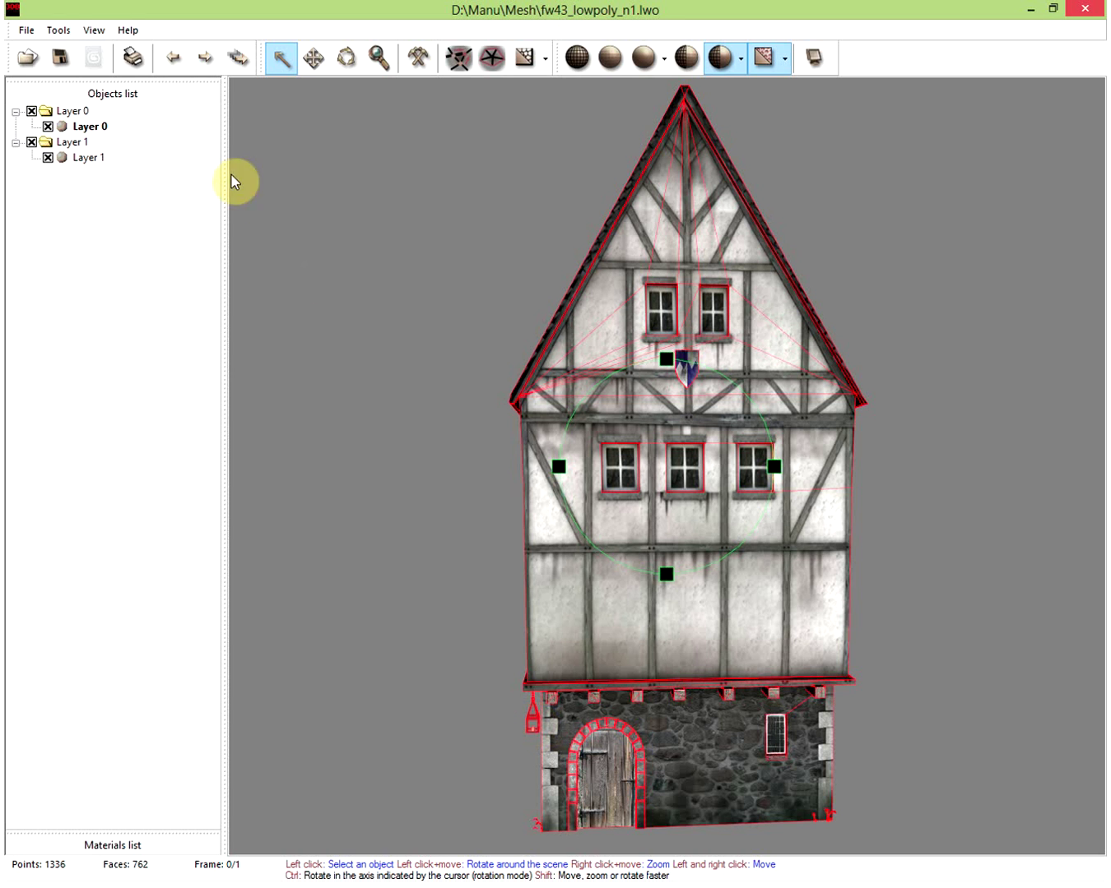
pyautogui.click(173, 93)
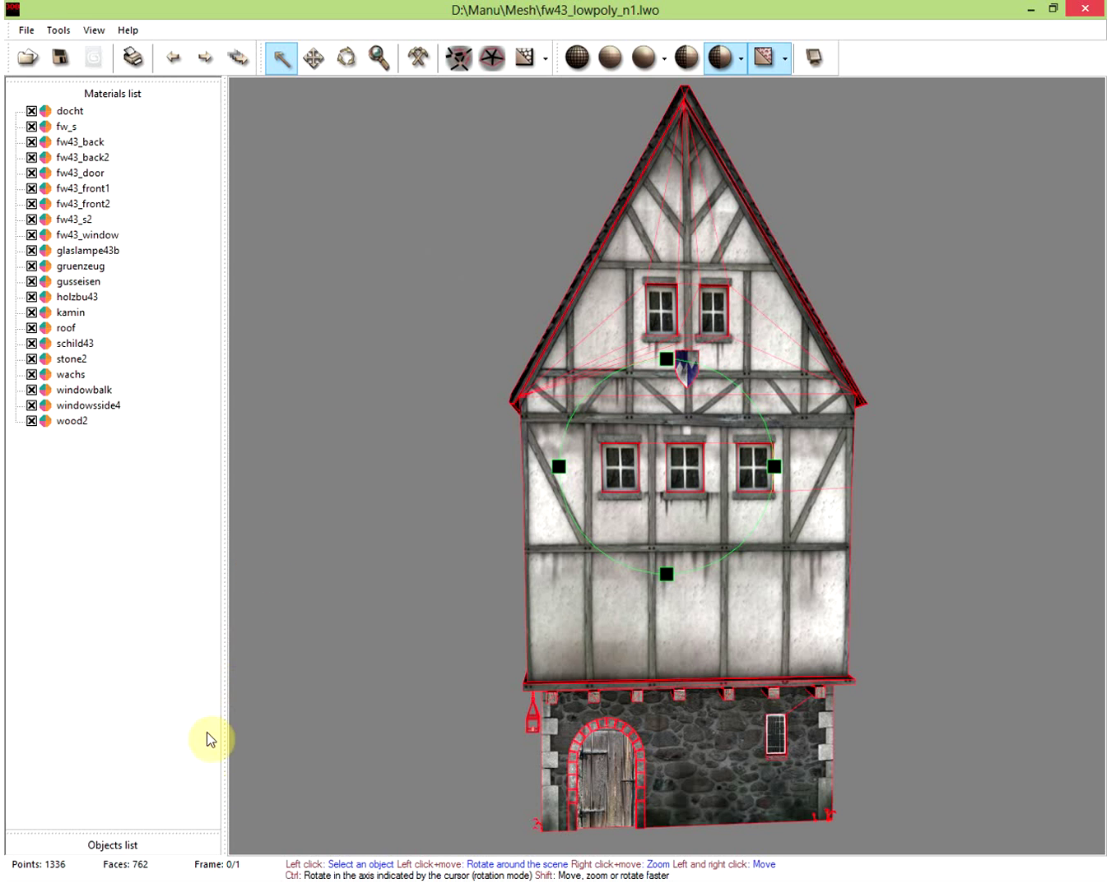
pyautogui.click(155, 843)
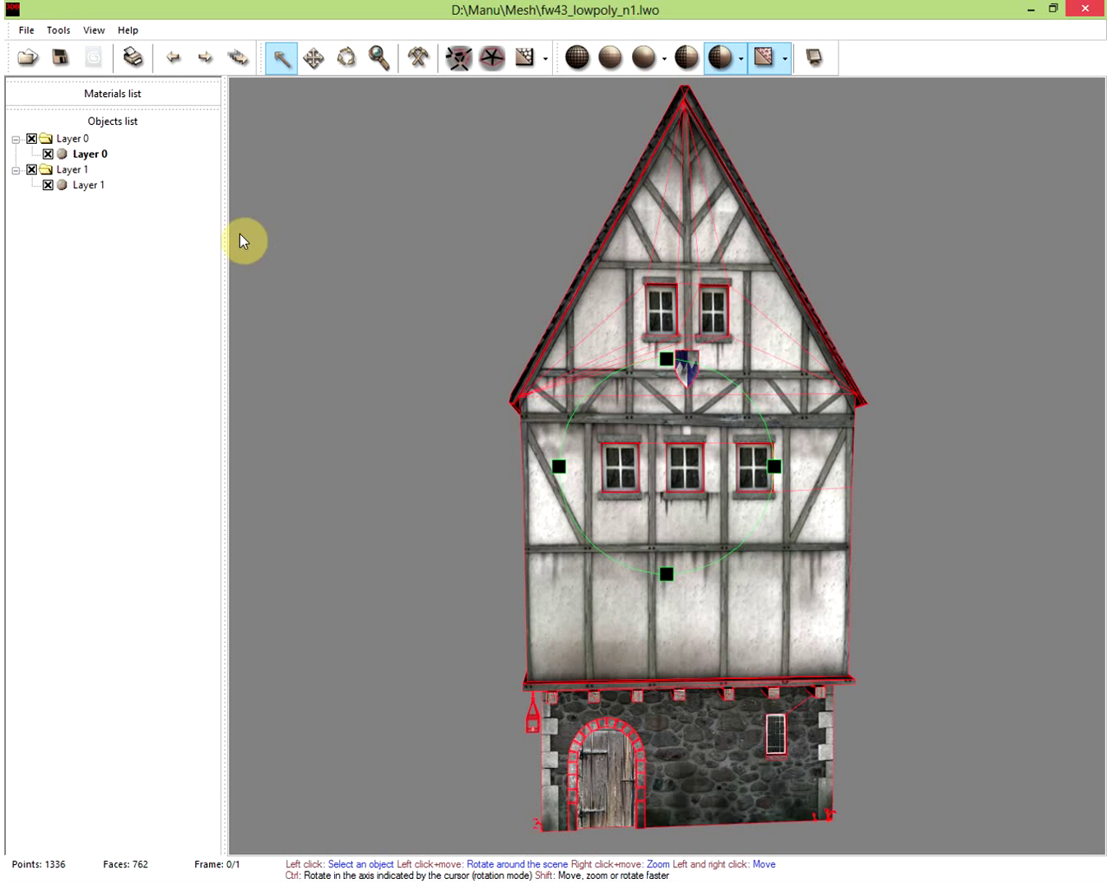
# Step: Merge all objects with Tools > Merge Objects and rename the result House
pyautogui.click(60, 34)
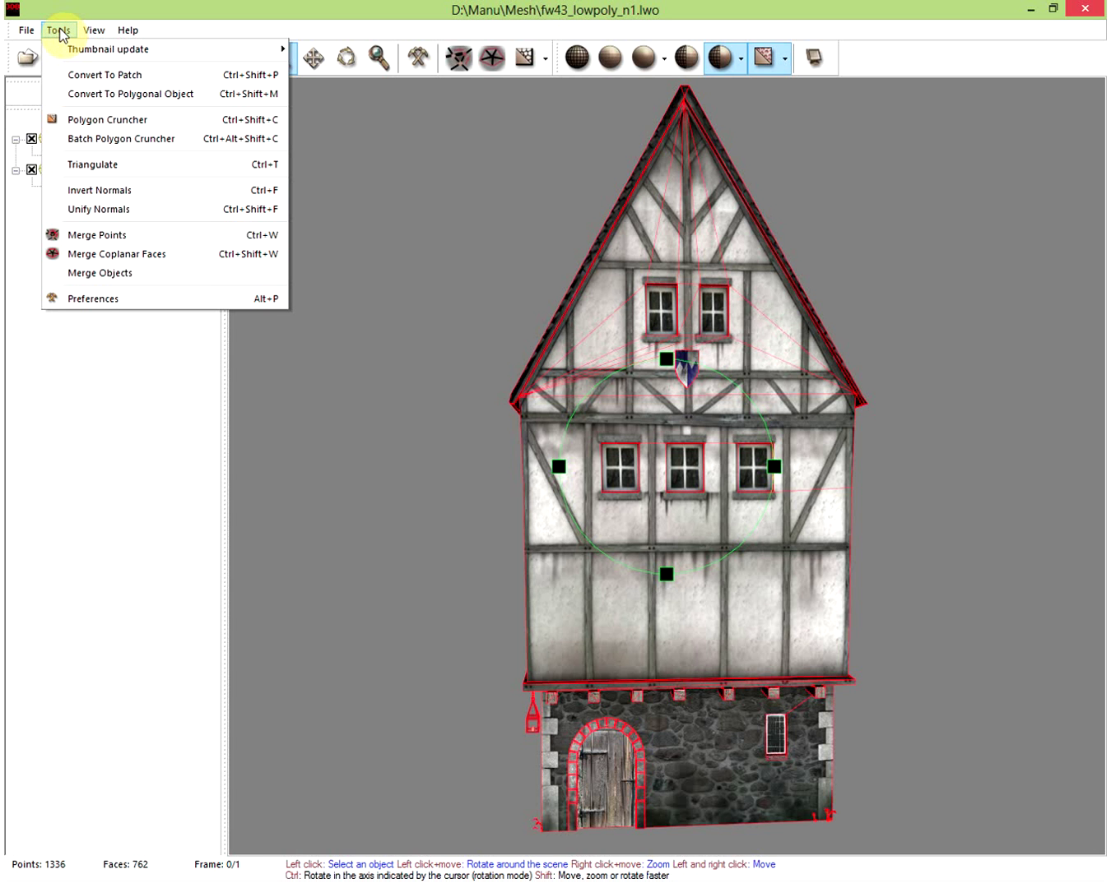
pyautogui.click(92, 275)
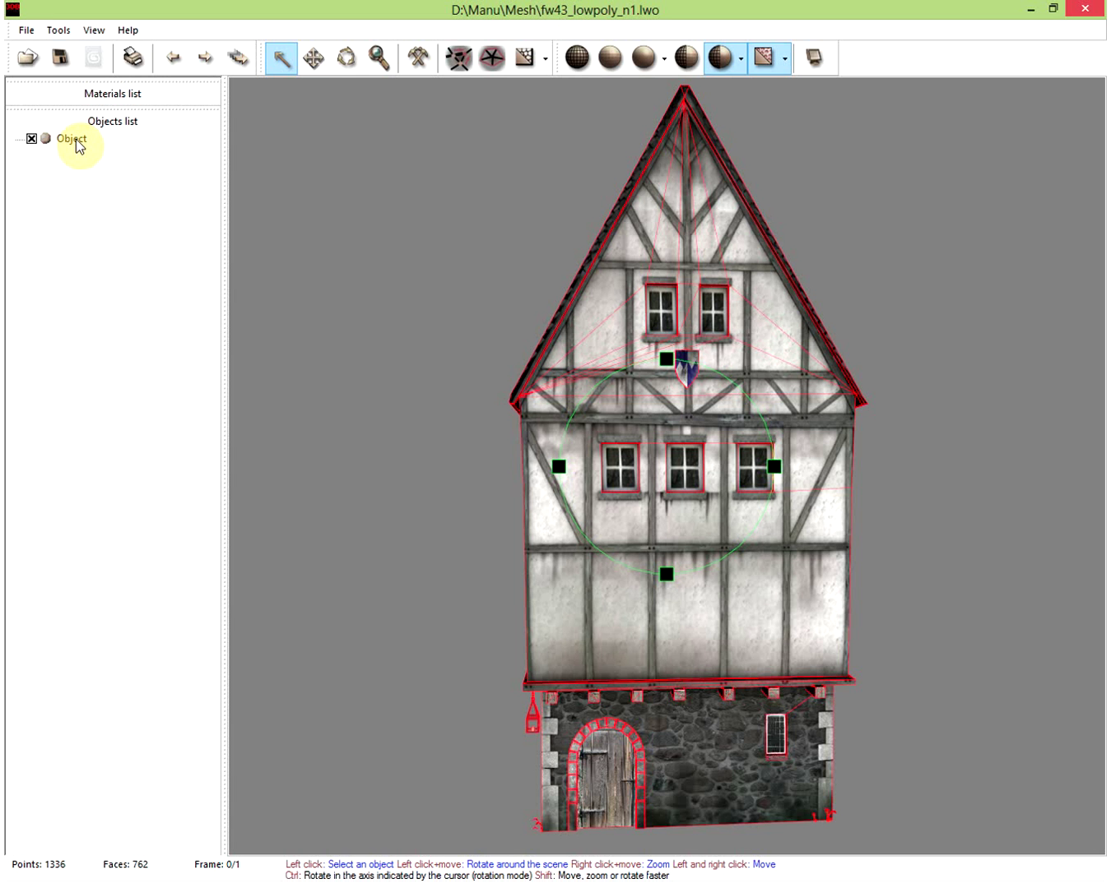
pyautogui.doubleClick(74, 140)
pyautogui.write('House')
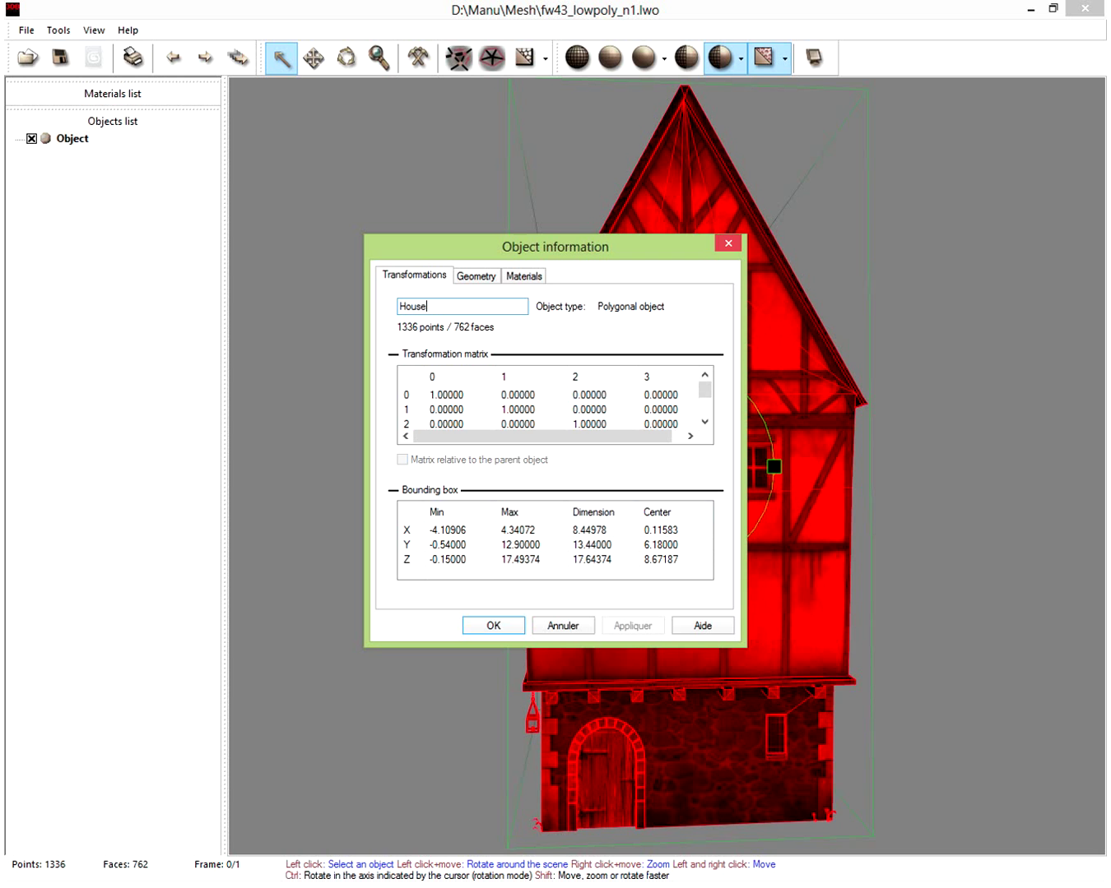
pyautogui.press('Return')
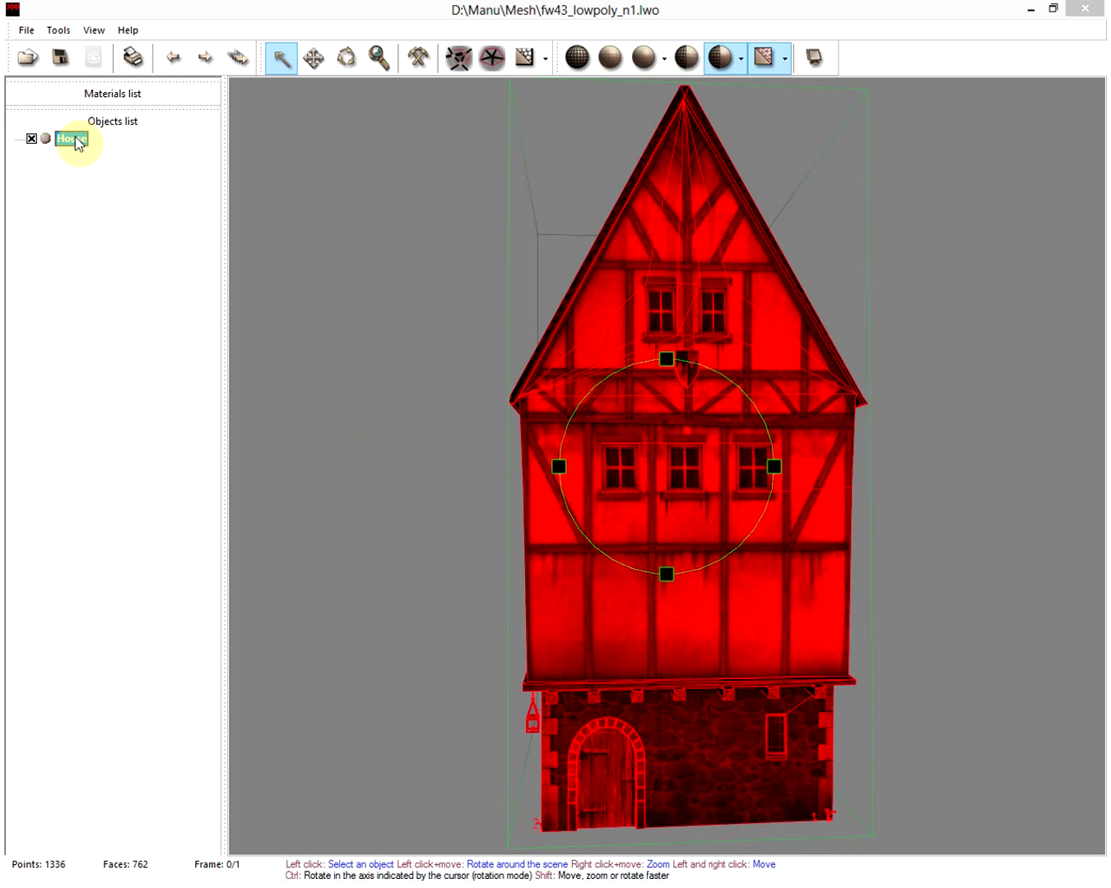
pyautogui.click(316, 181)
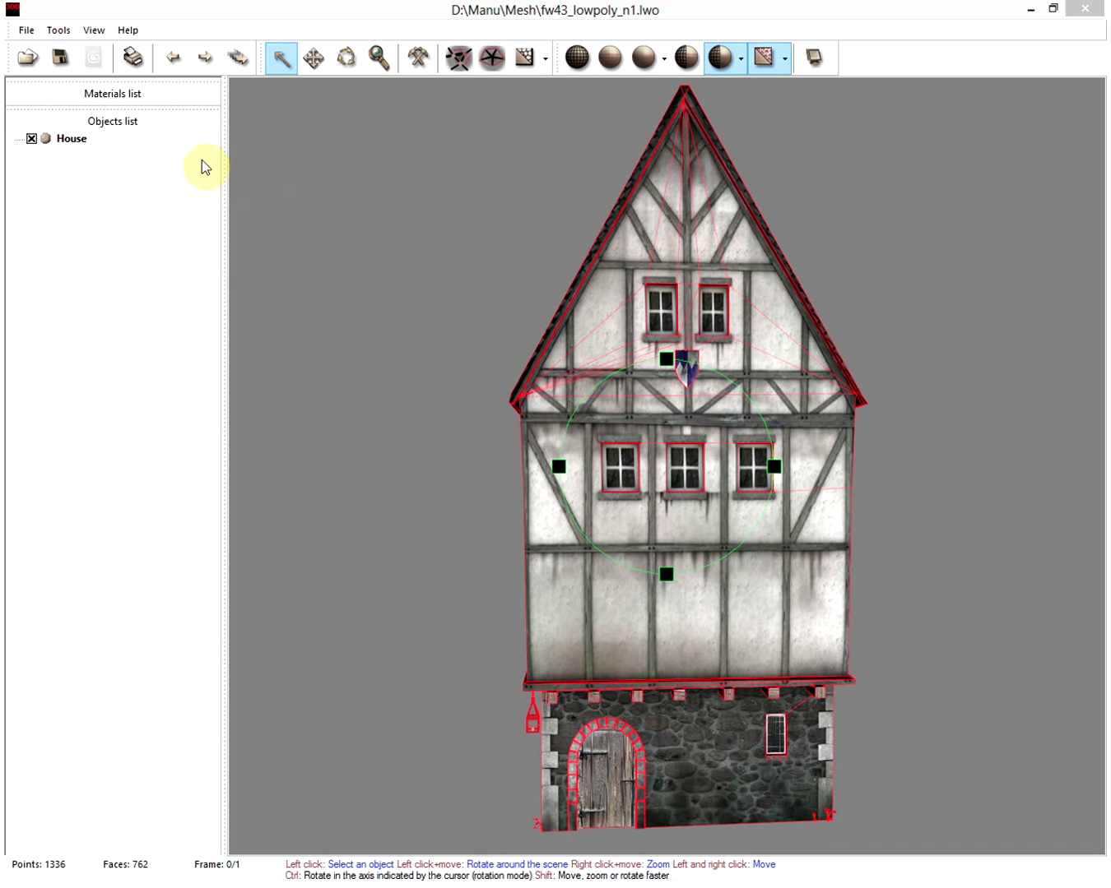
pyautogui.click(26, 31)
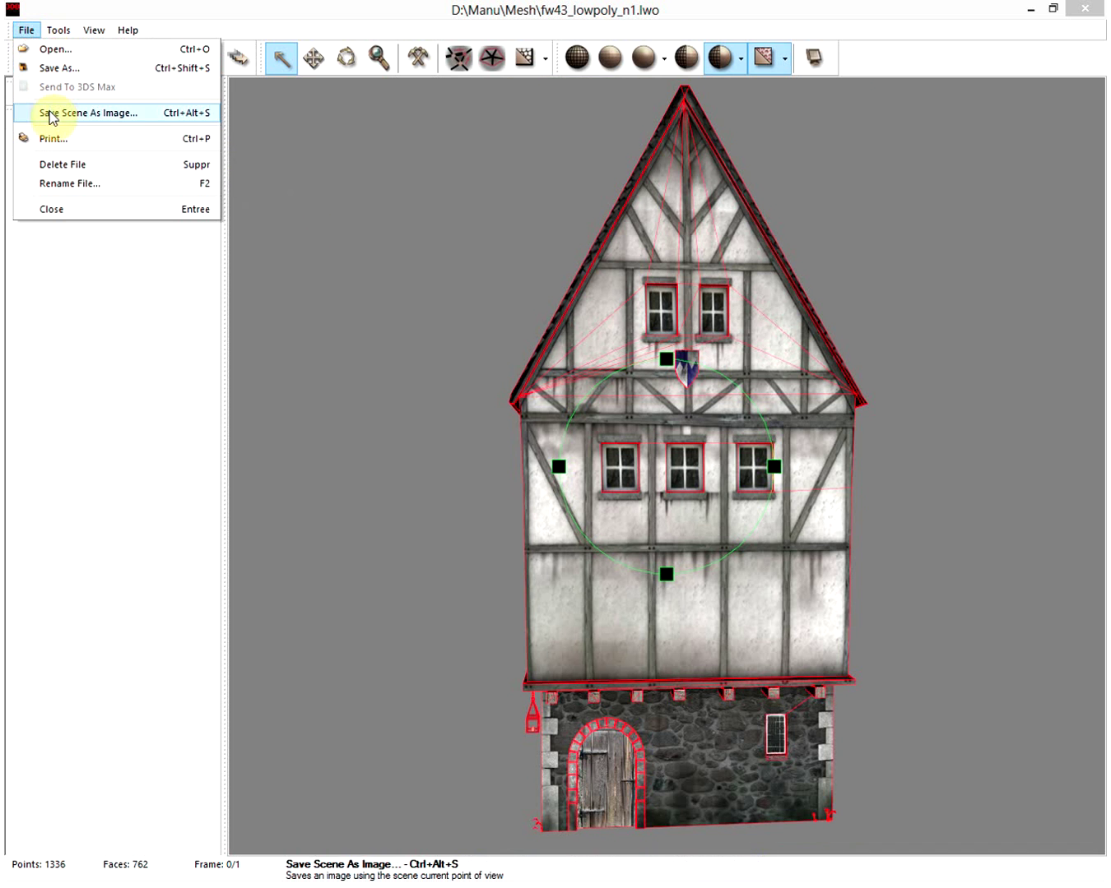
# Step: Save the model as fw43_lowpoly_n1.skp in SKP - Sketchup format in the Mesh folder
pyautogui.click(56, 69)
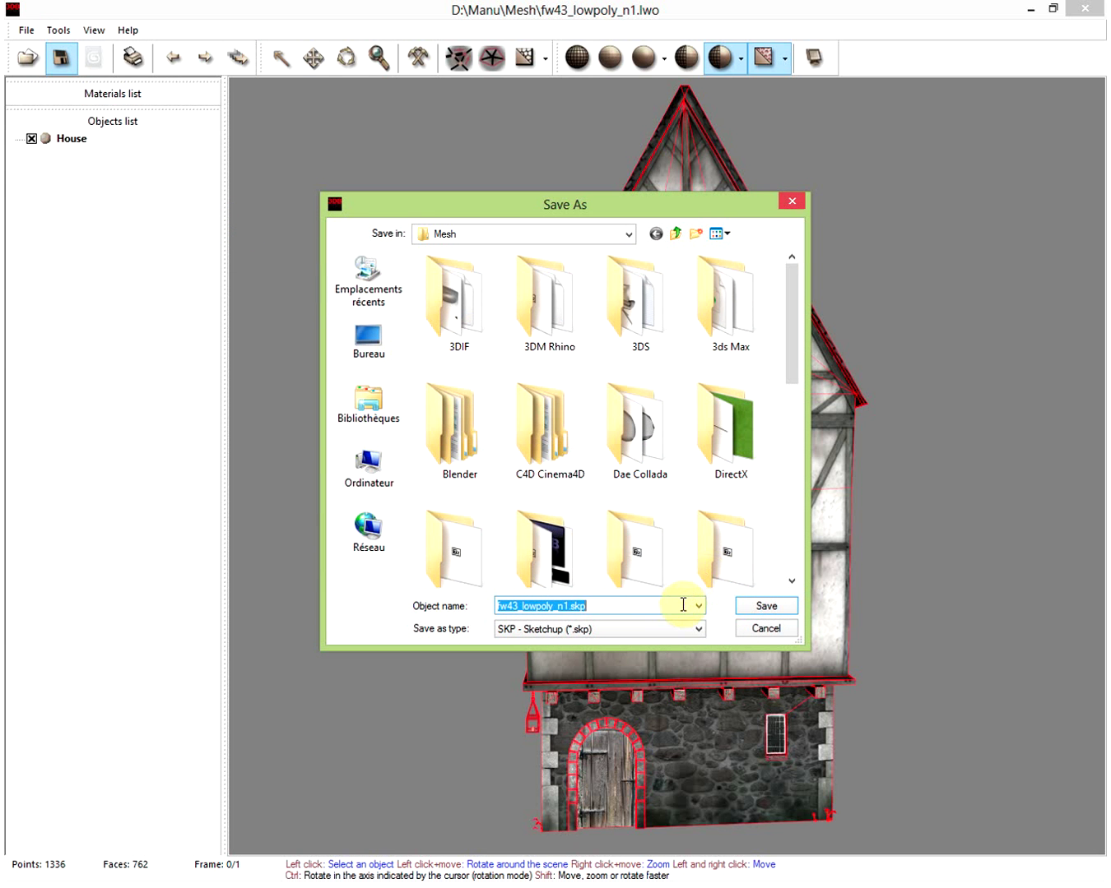
pyautogui.click(698, 627)
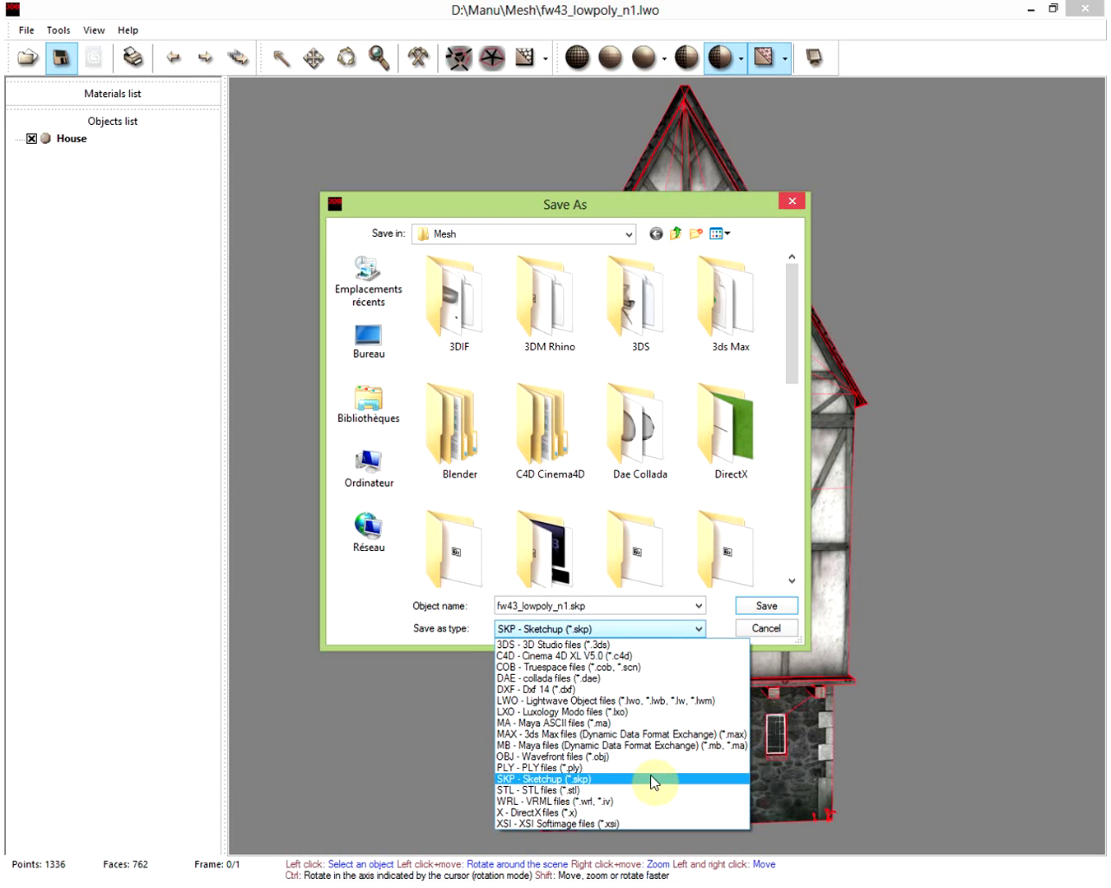
pyautogui.click(654, 781)
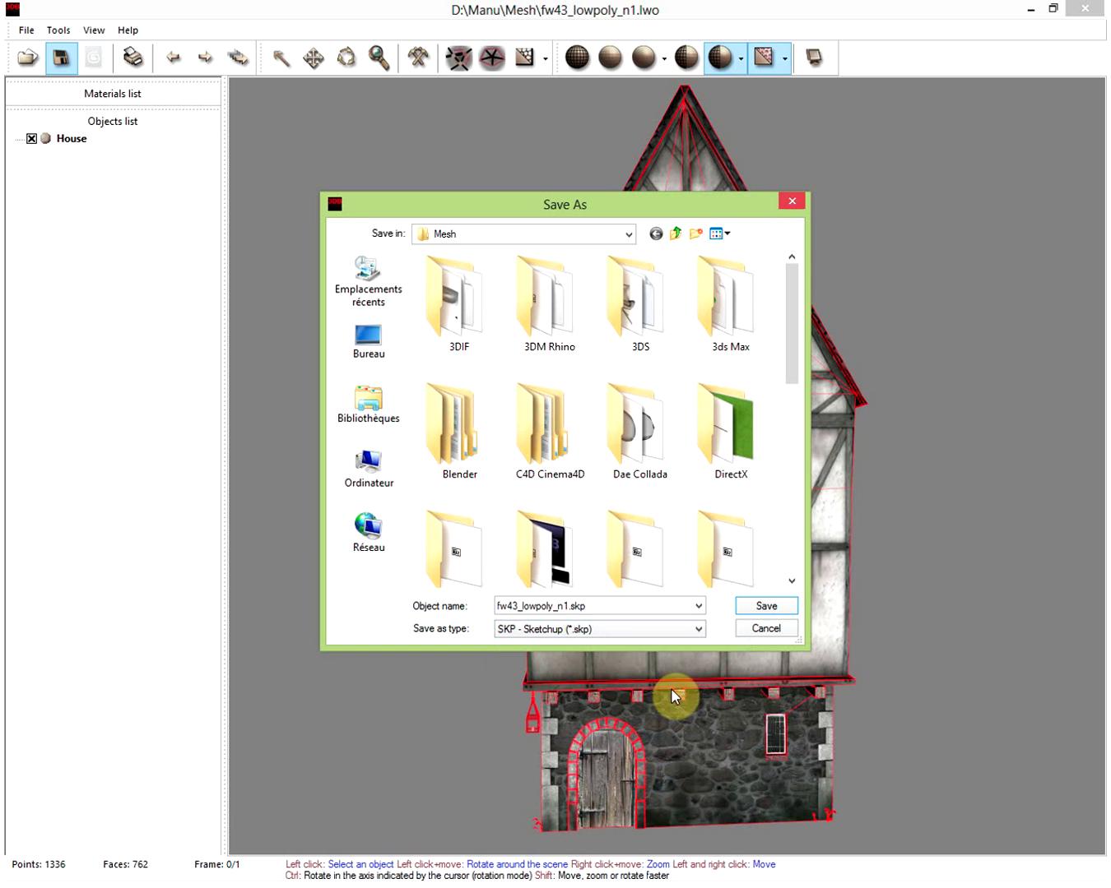
pyautogui.click(766, 609)
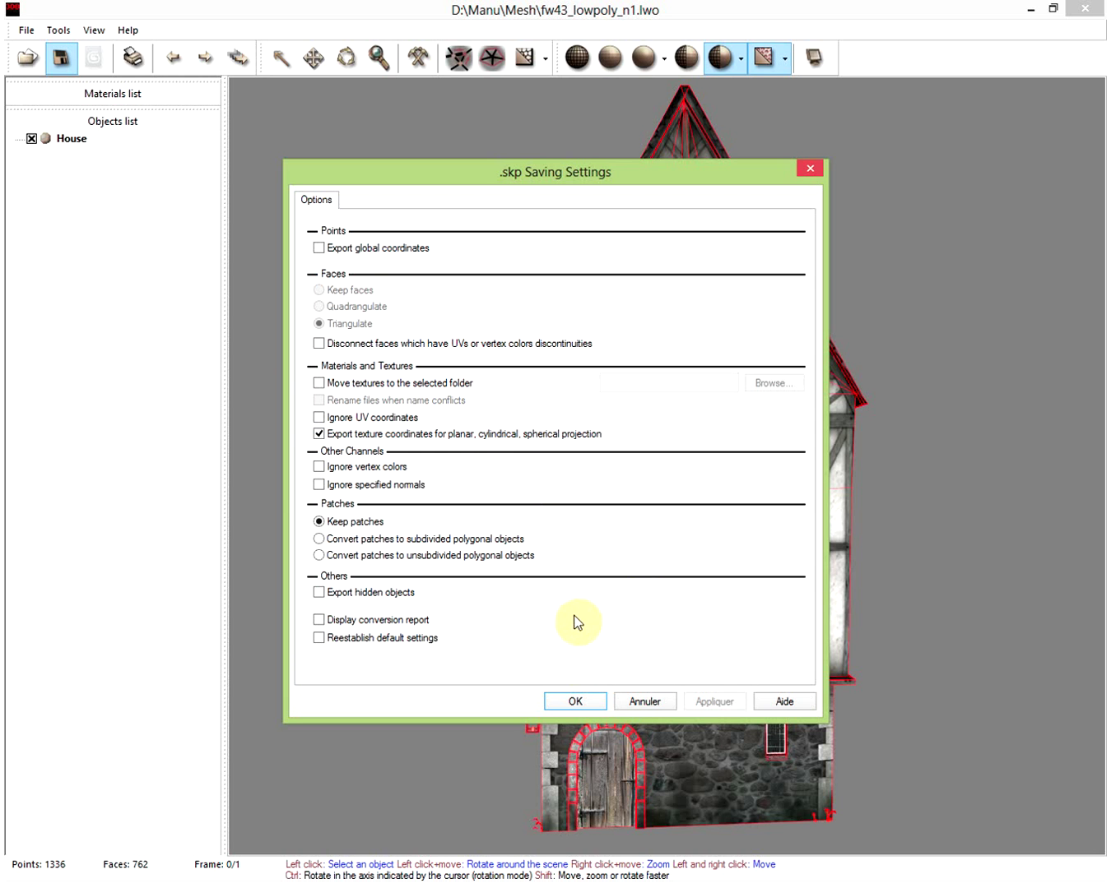
# Step: Accept the SKP export options, orbit the saved house, check its scenes, and close the viewer
pyautogui.click(579, 701)
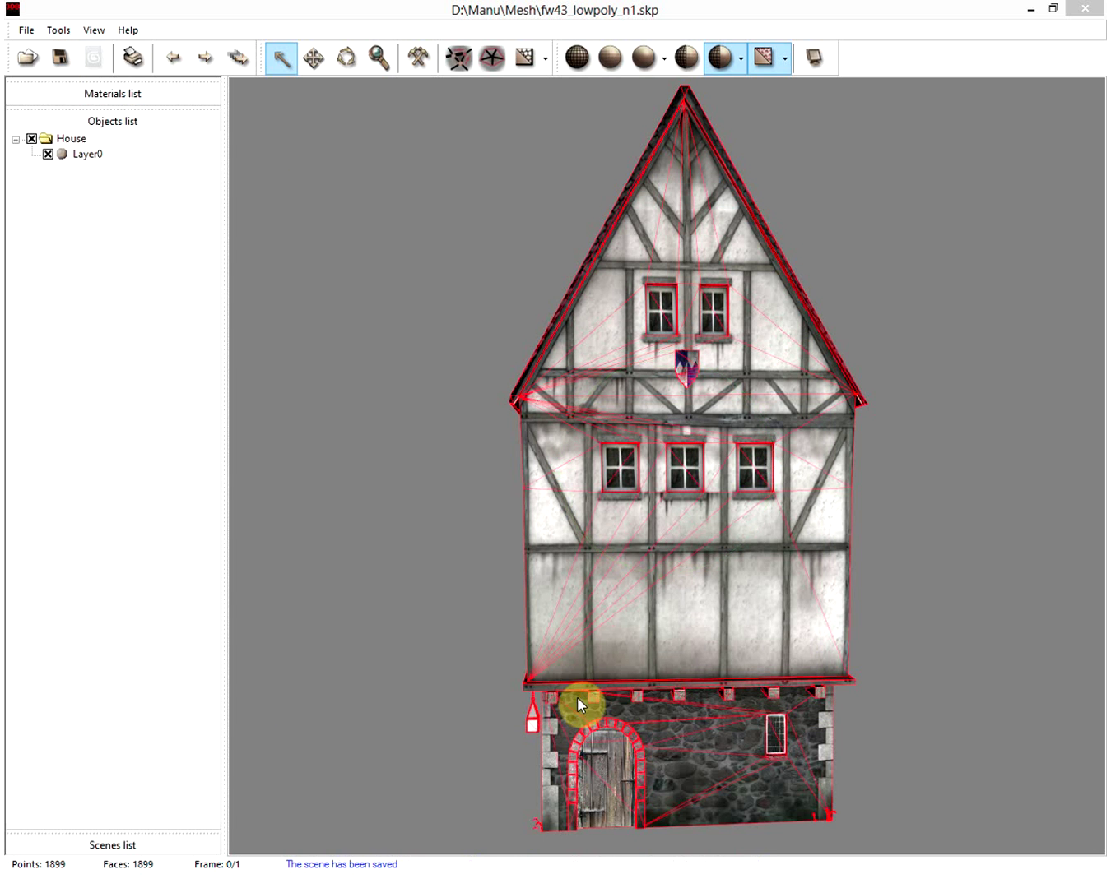
pyautogui.moveTo(634, 500); pyautogui.dragTo(589, 499)
pyautogui.press('ctrl')
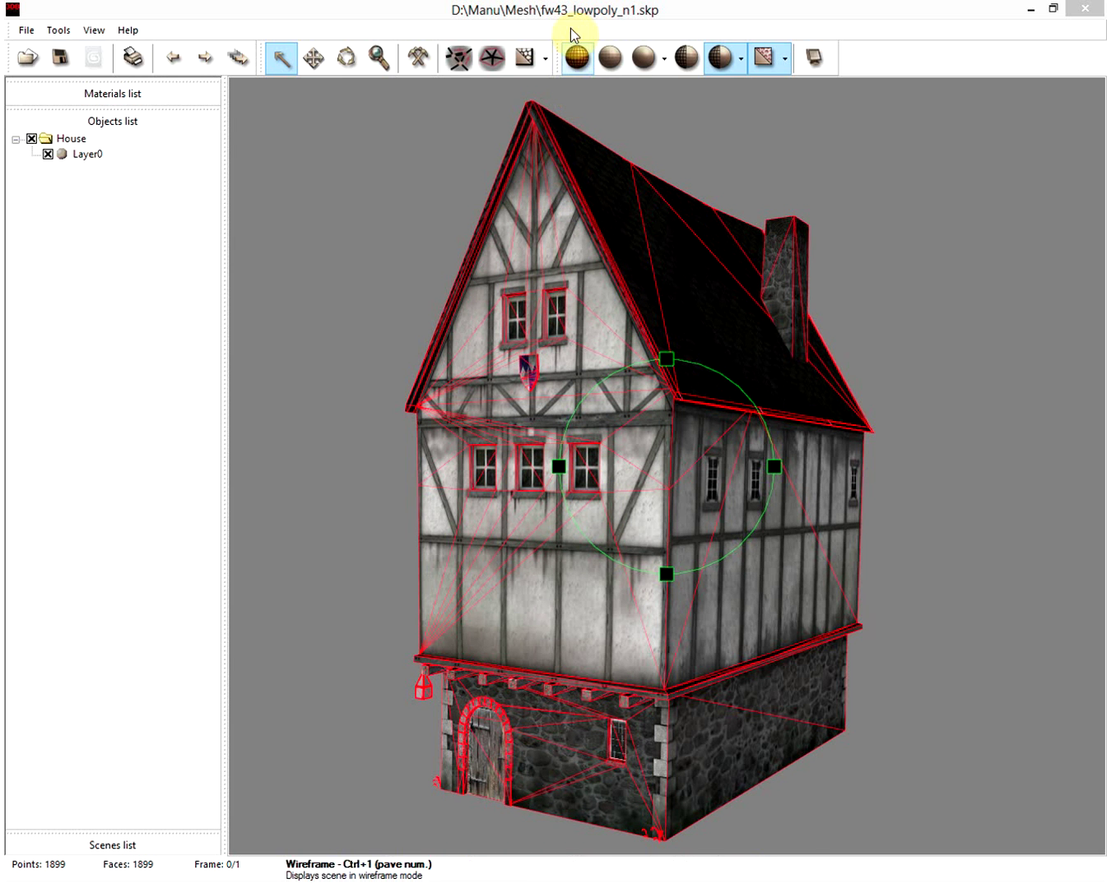
pyautogui.click(170, 836)
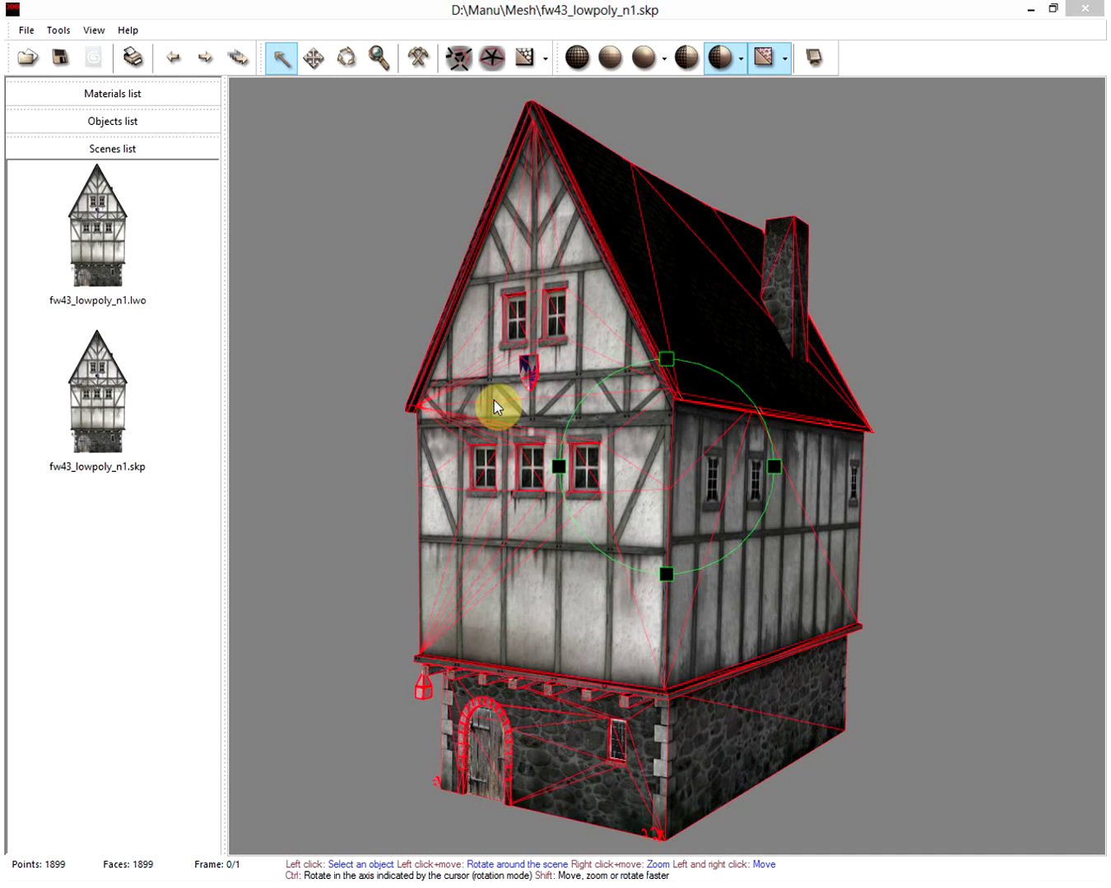
pyautogui.press('Escape')
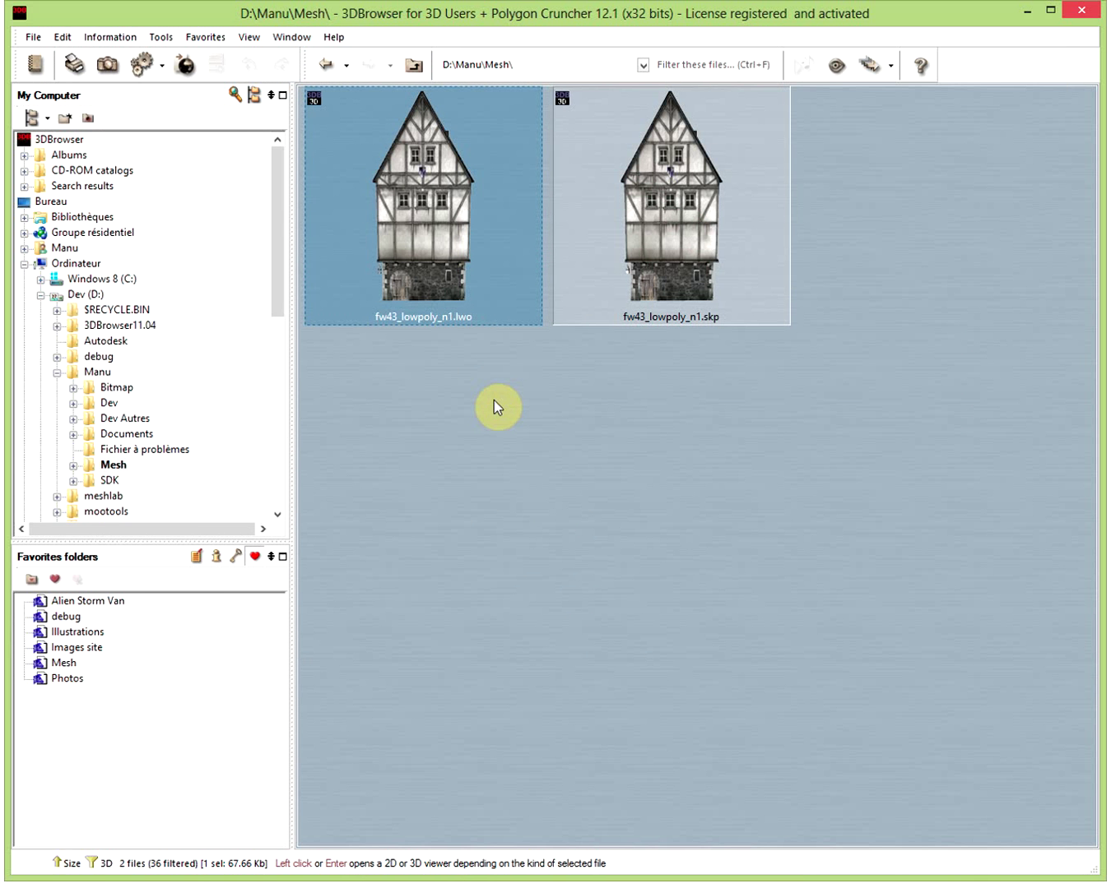
# Step: Open fw43_lowpoly_n1.skp in SketchUp using the SketchUp launcher in the bottom bar
pyautogui.click(680, 264)
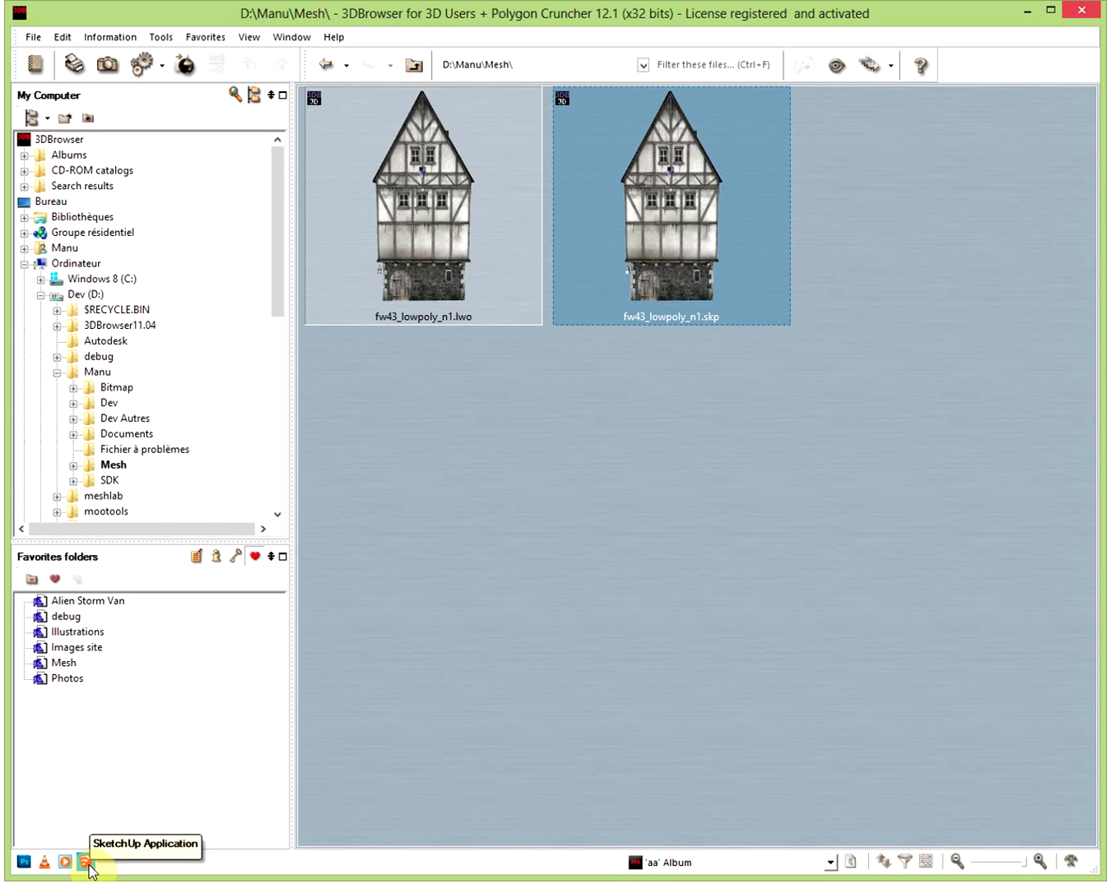
pyautogui.click(88, 864)
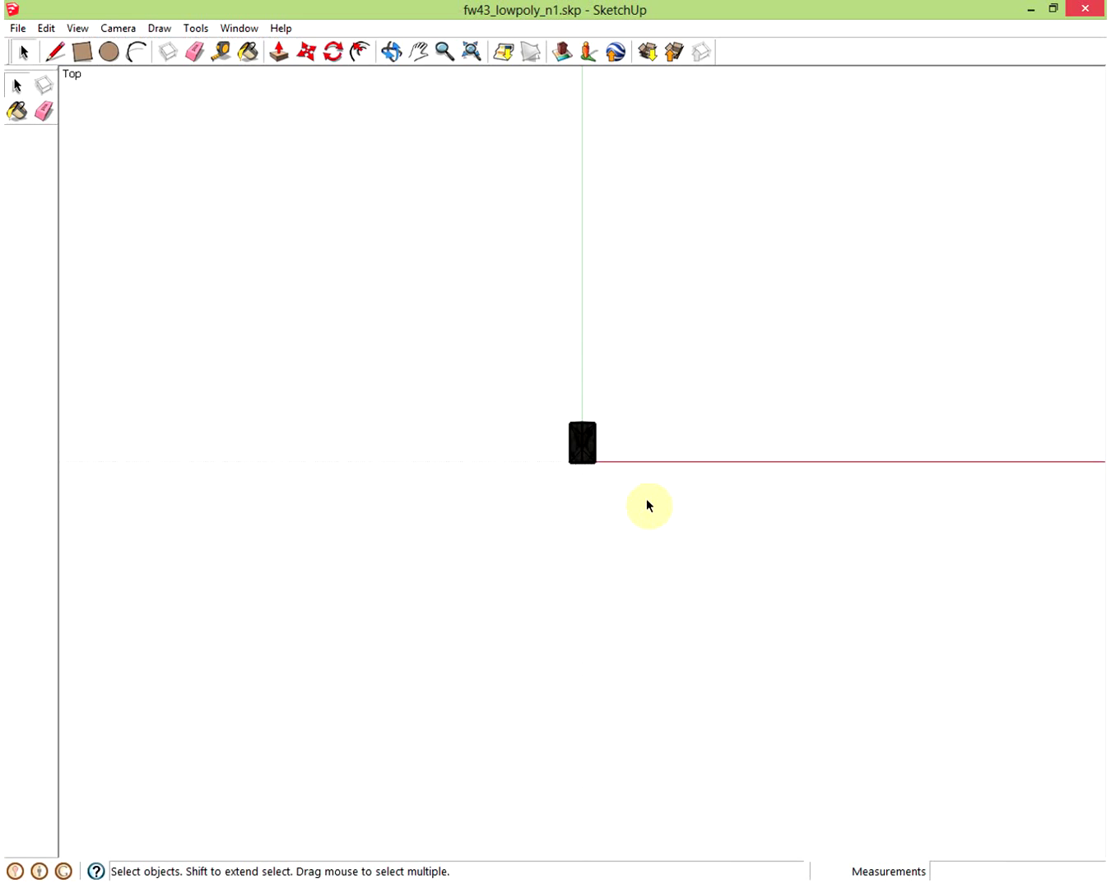
# Step: Zoom in on the house and orbit to a three-quarter view of the front and right wall
pyautogui.scroll(2, 580, 448)
pyautogui.scroll(2, 582, 448)
pyautogui.scroll(4, 581, 451)
pyautogui.scroll(2, 582, 450)
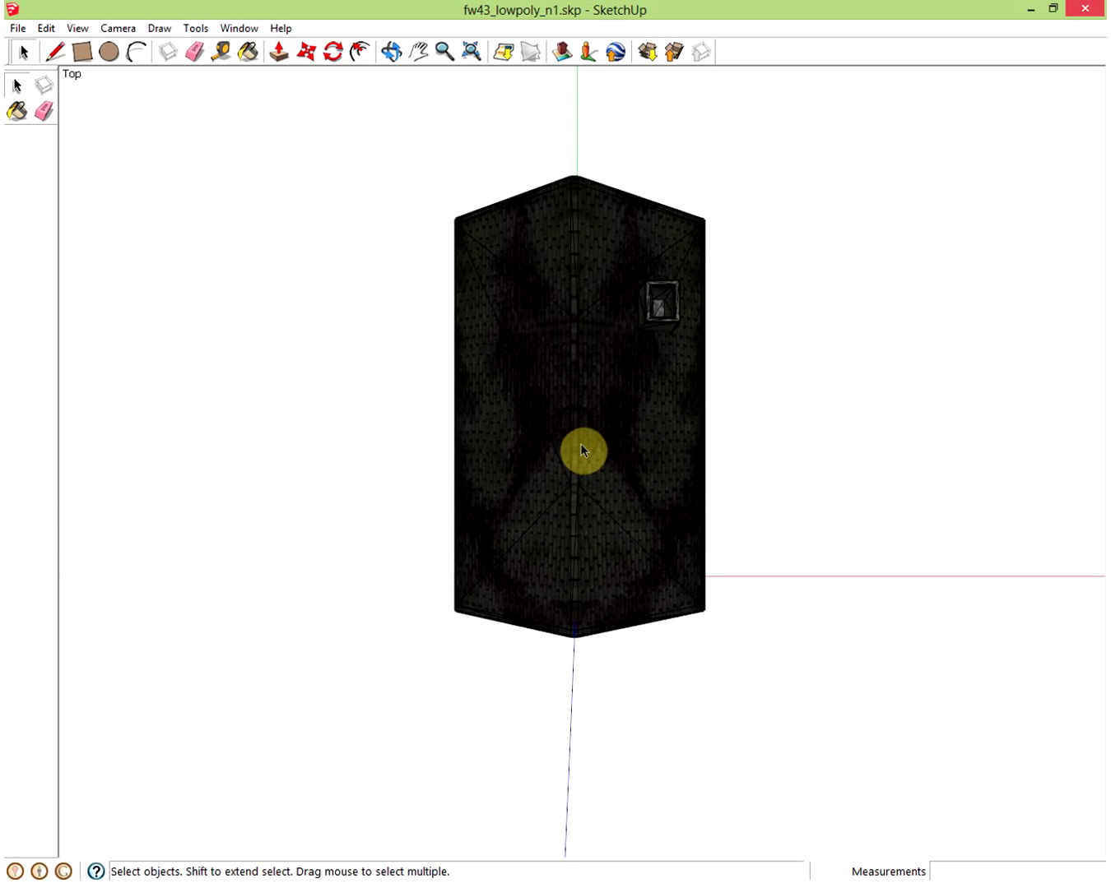
pyautogui.click(391, 52)
pyautogui.moveTo(562, 436); pyautogui.dragTo(554, 181)
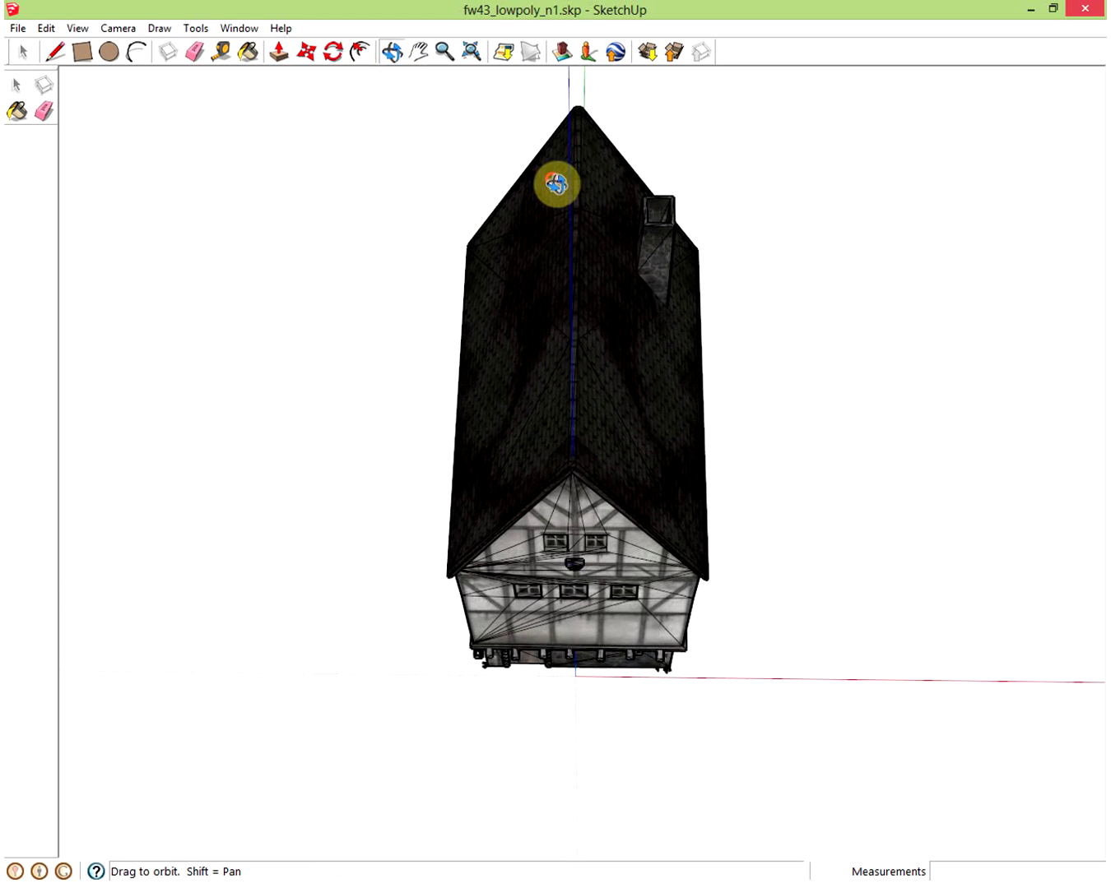
pyautogui.moveTo(547, 512)
pyautogui.mouseDown()
pyautogui.moveTo(528, 362)
pyautogui.moveTo(570, 425)
pyautogui.moveTo(412, 355)
pyautogui.mouseUp()
pyautogui.moveTo(626, 400); pyautogui.dragTo(536, 318)
pyautogui.moveTo(596, 359); pyautogui.dragTo(484, 305)
pyautogui.moveTo(567, 350); pyautogui.dragTo(469, 343)
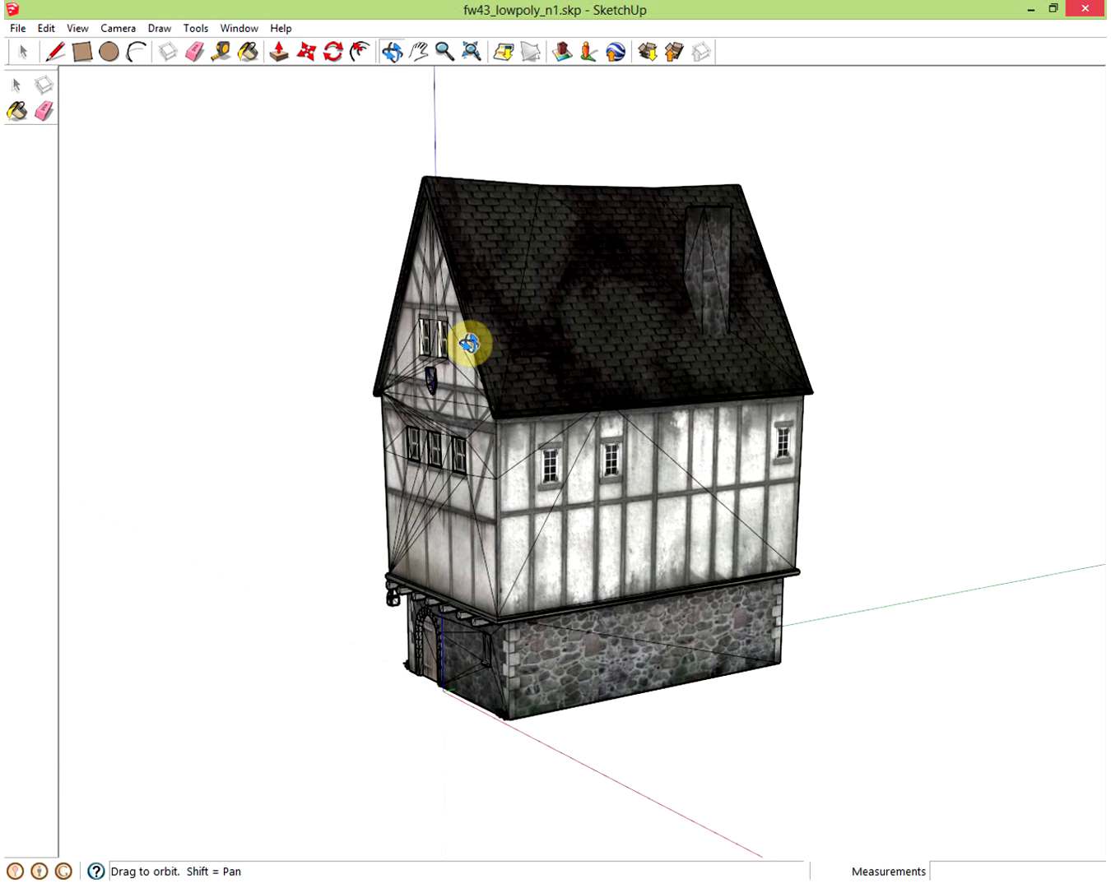